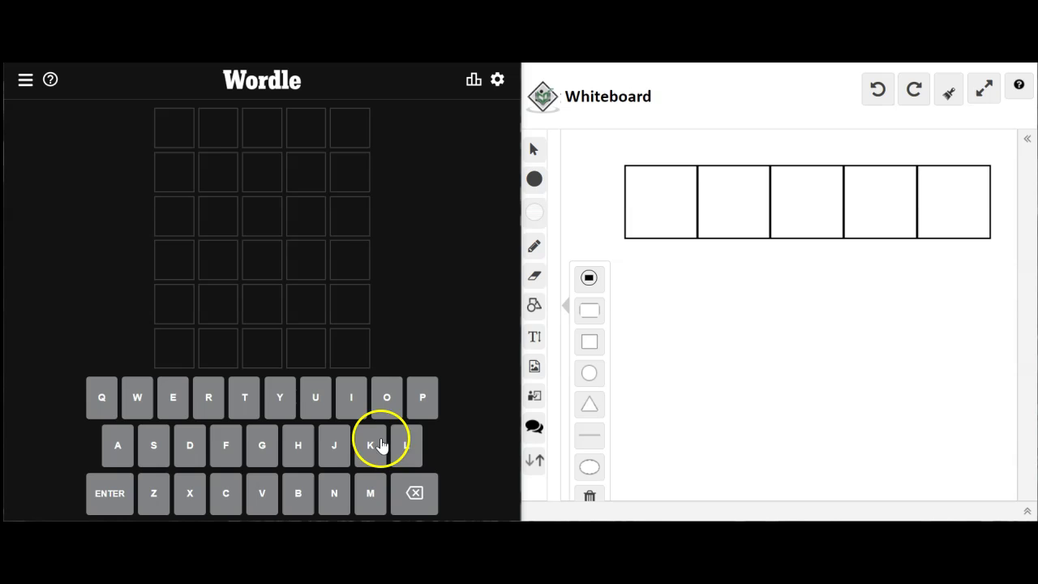
Enter LIGHT on the on-screen keyboard as the first guess and submit it
click(407, 445)
click(351, 397)
click(262, 445)
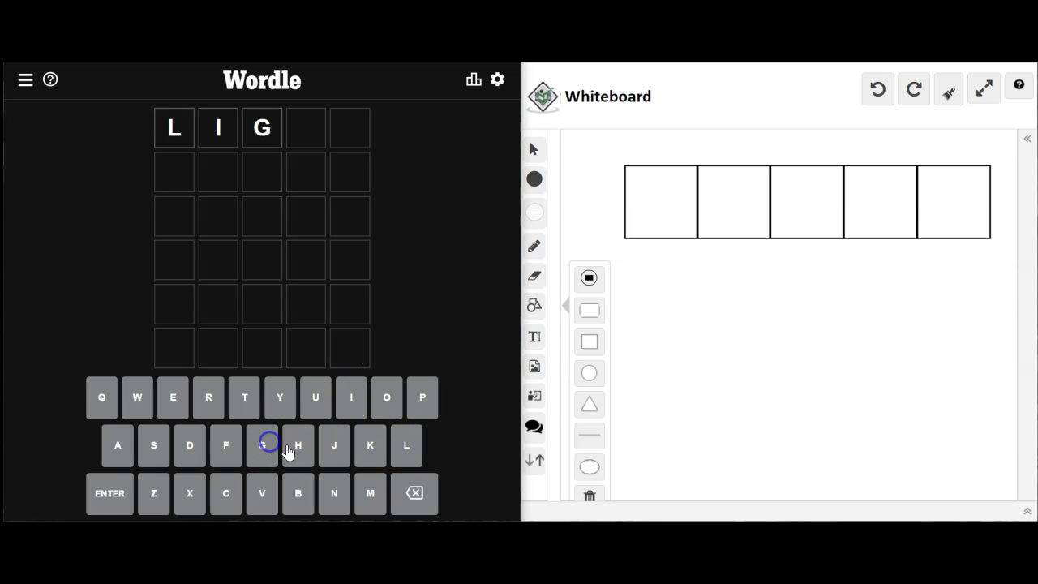
click(298, 444)
click(244, 396)
click(109, 493)
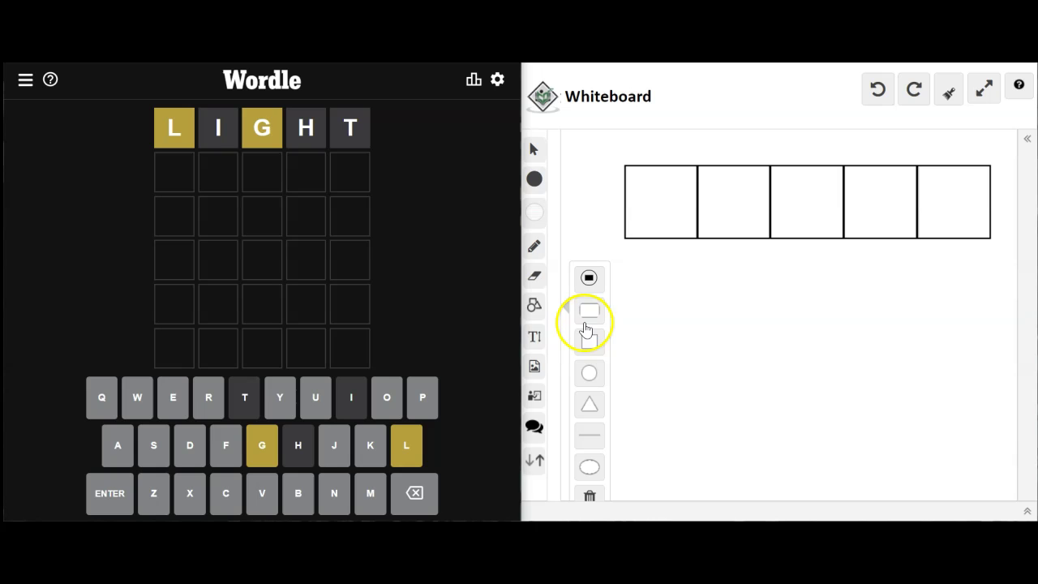
Switch the pen to yellow and undo a trial stroke below the grid
click(534, 246)
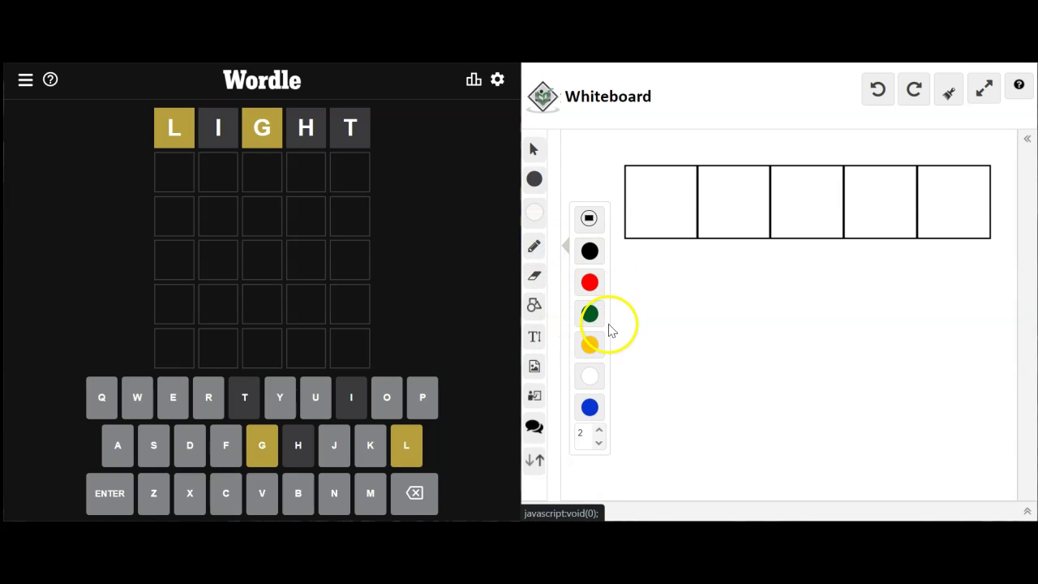
click(591, 347)
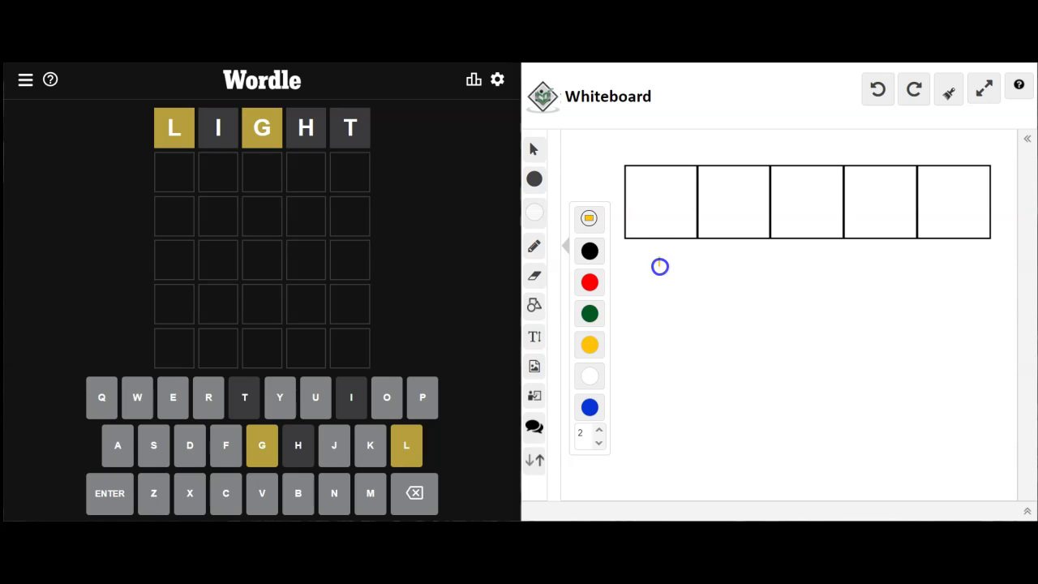
drag(660, 280, 660, 294)
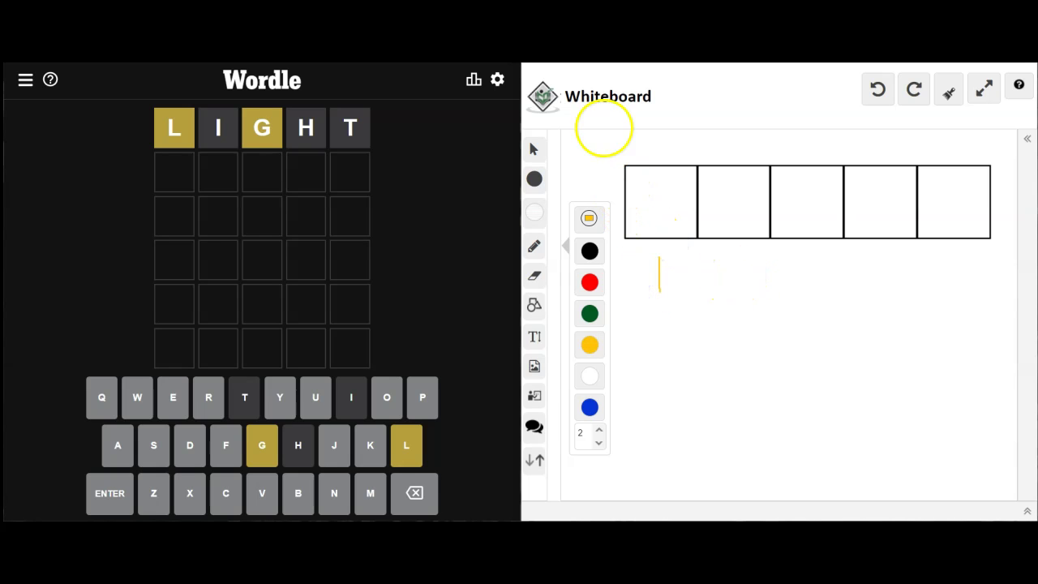
click(878, 89)
Draw yellow l marks under boxes two through five, undoing a stray mark
drag(729, 260, 732, 290)
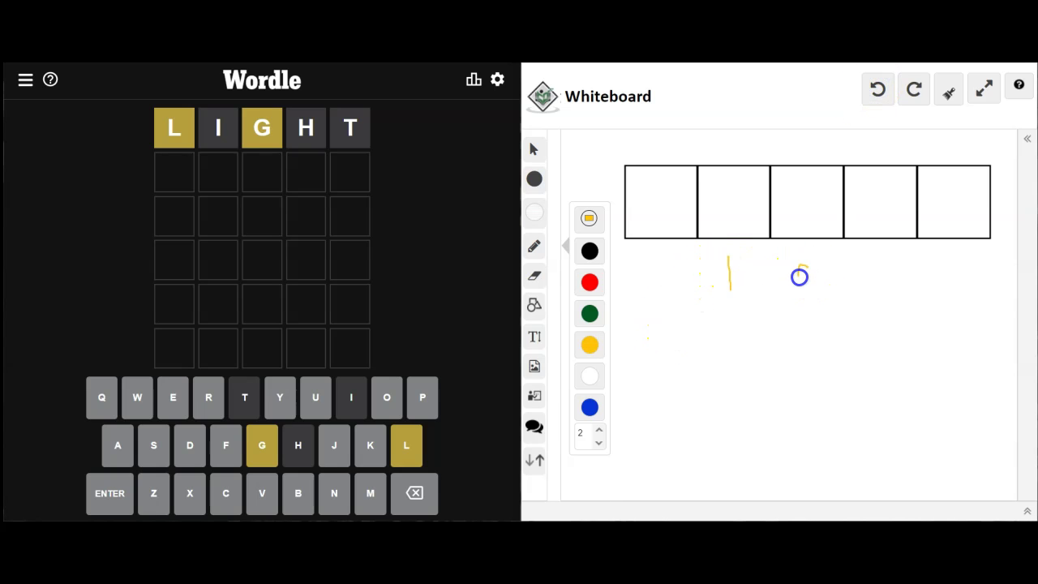
drag(799, 268, 799, 276)
click(877, 89)
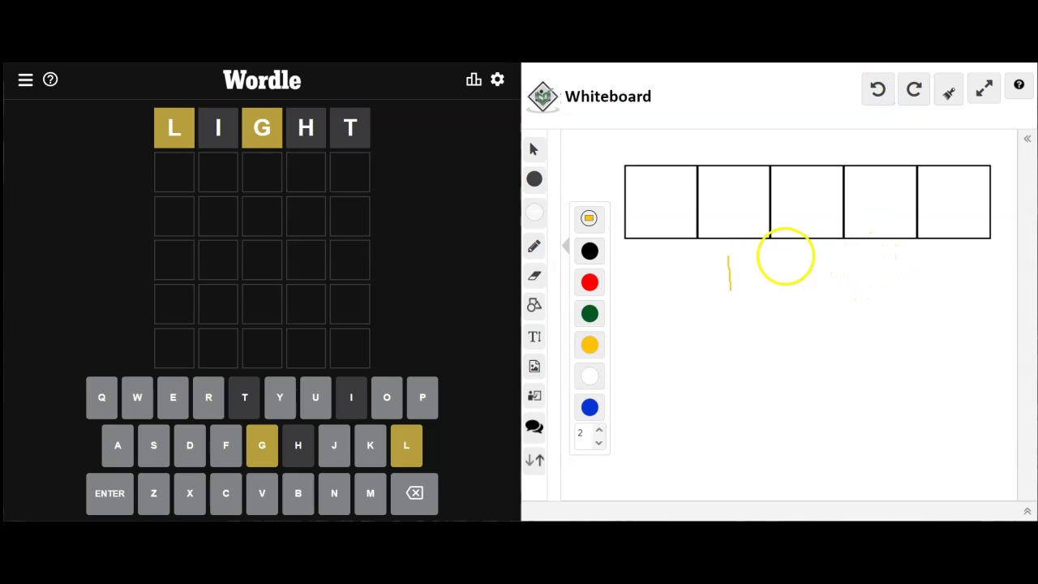
click(800, 260)
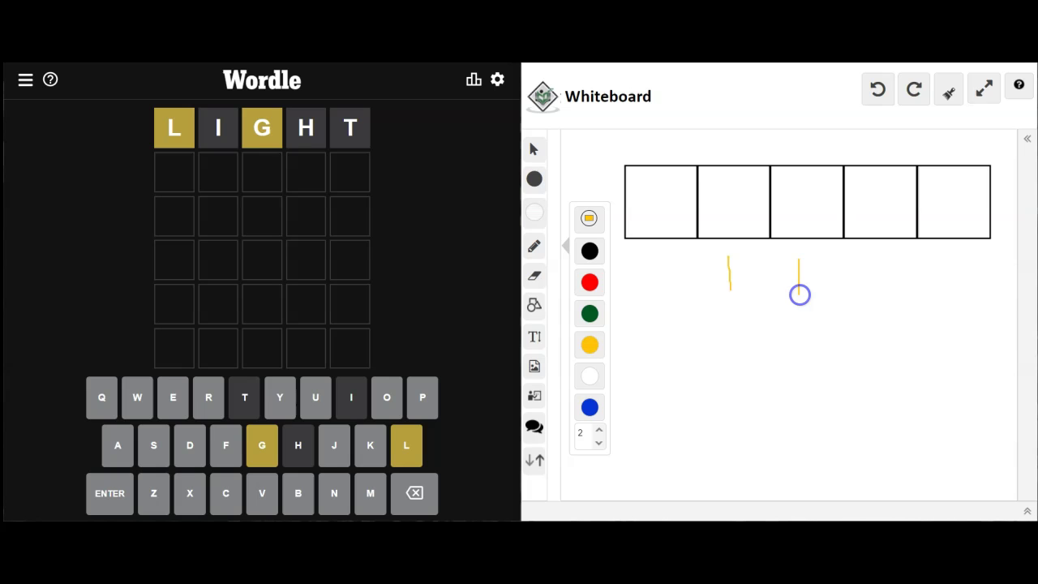
drag(799, 260, 799, 295)
drag(882, 260, 884, 285)
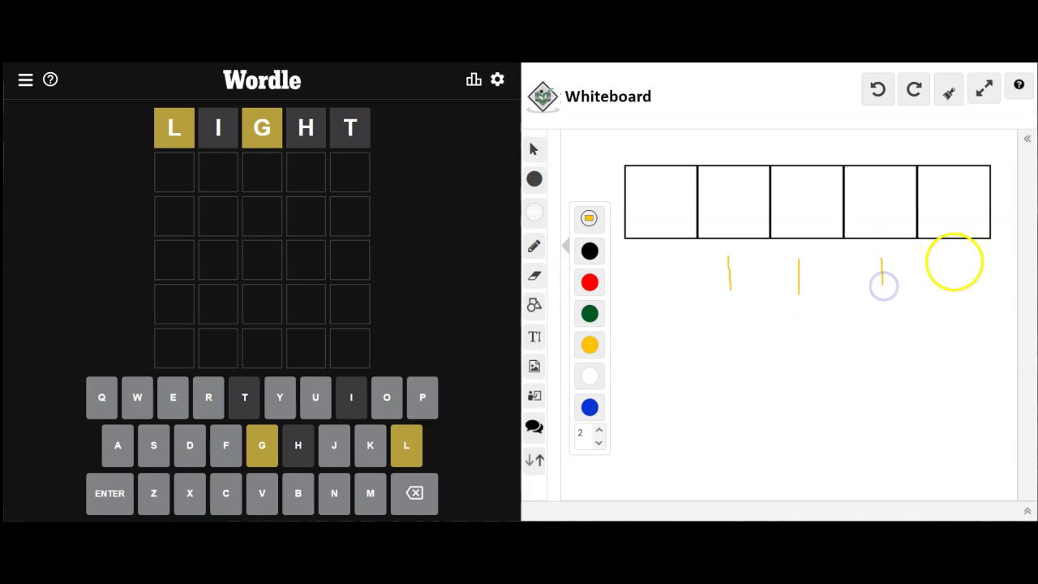
drag(954, 264, 954, 298)
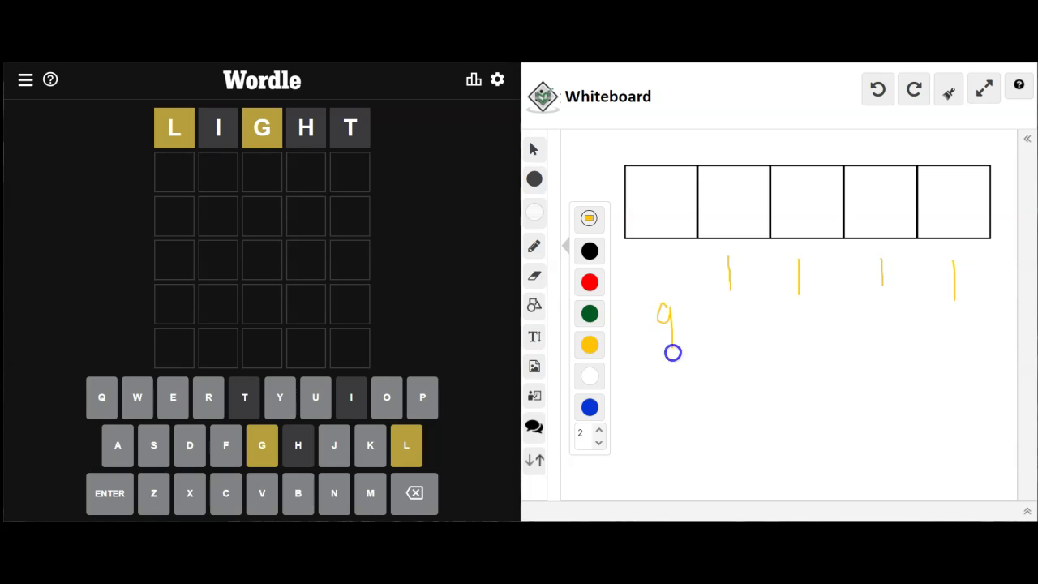
Draw yellow g marks under boxes one, two, four and five
drag(674, 352, 661, 357)
drag(721, 308, 706, 331)
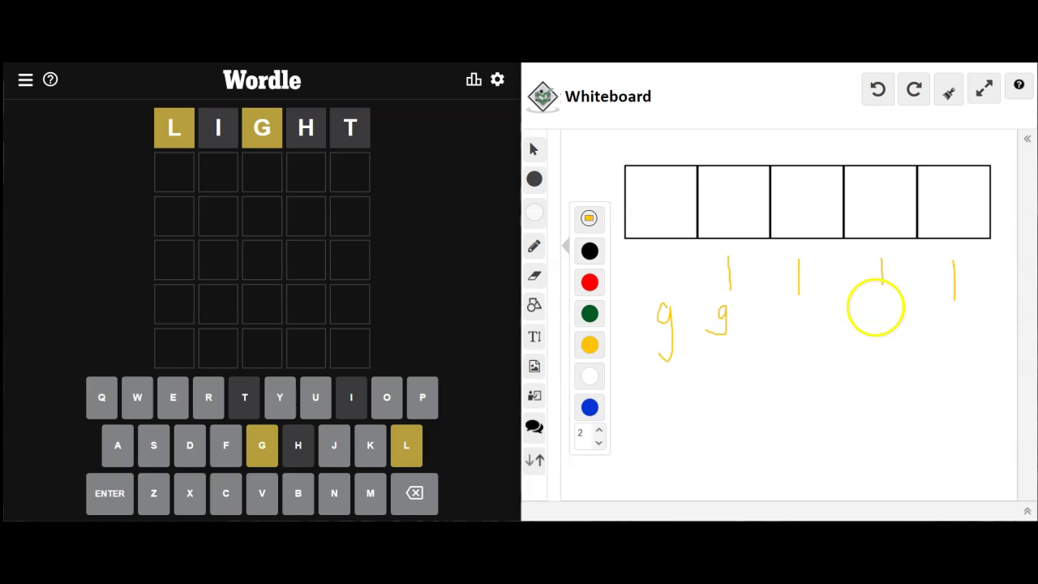
drag(869, 336, 857, 346)
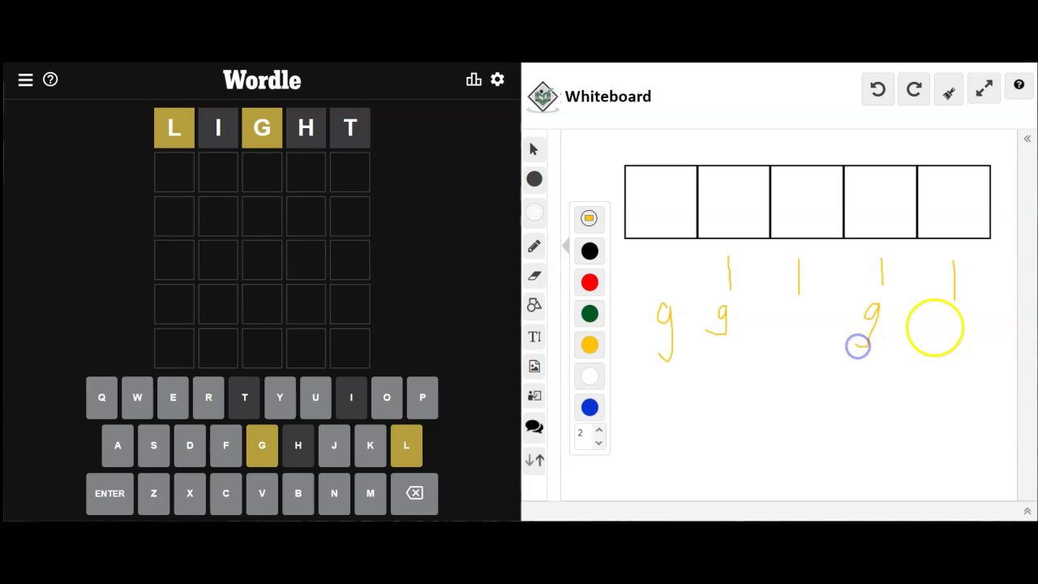
drag(951, 341, 931, 347)
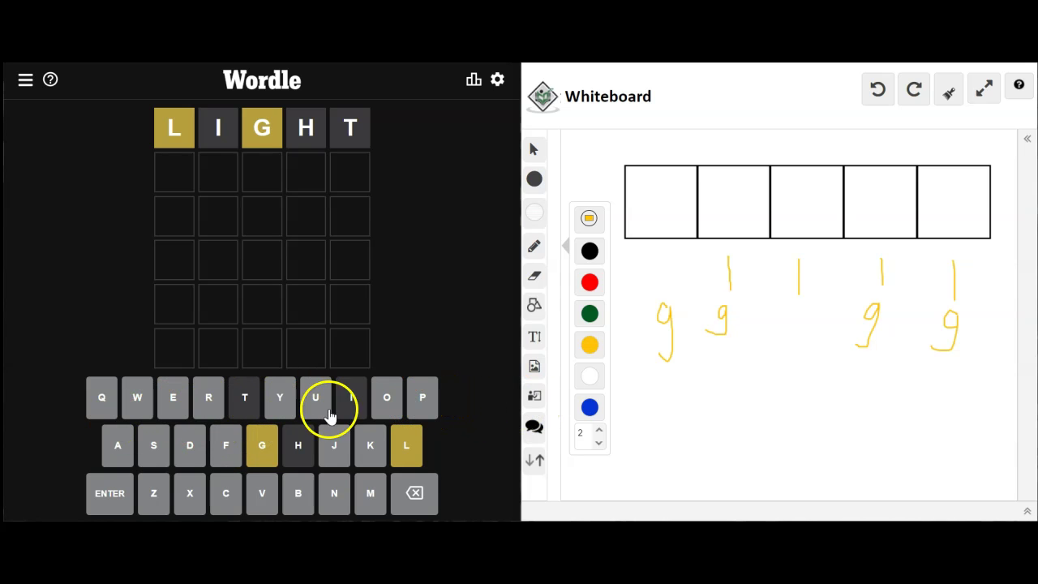
Enter SPRAY on the on-screen keyboard as the second guess and submit it
click(161, 448)
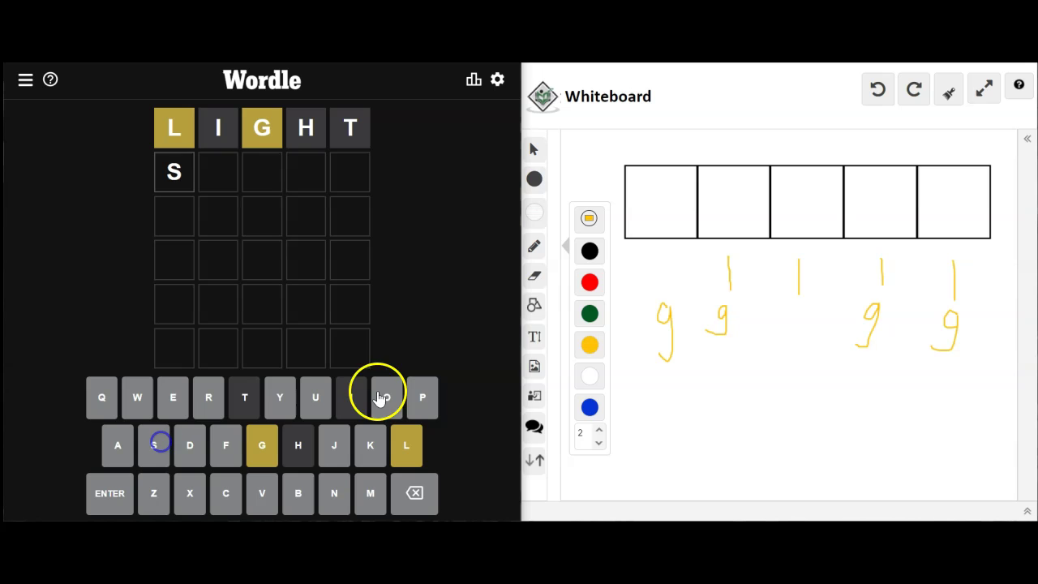
click(423, 397)
click(208, 397)
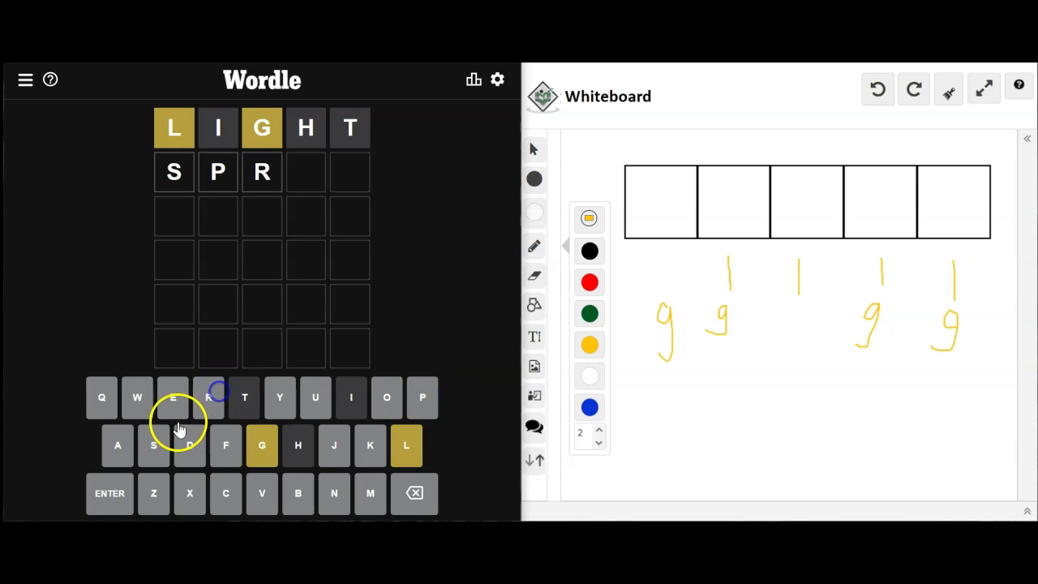
click(117, 445)
click(278, 398)
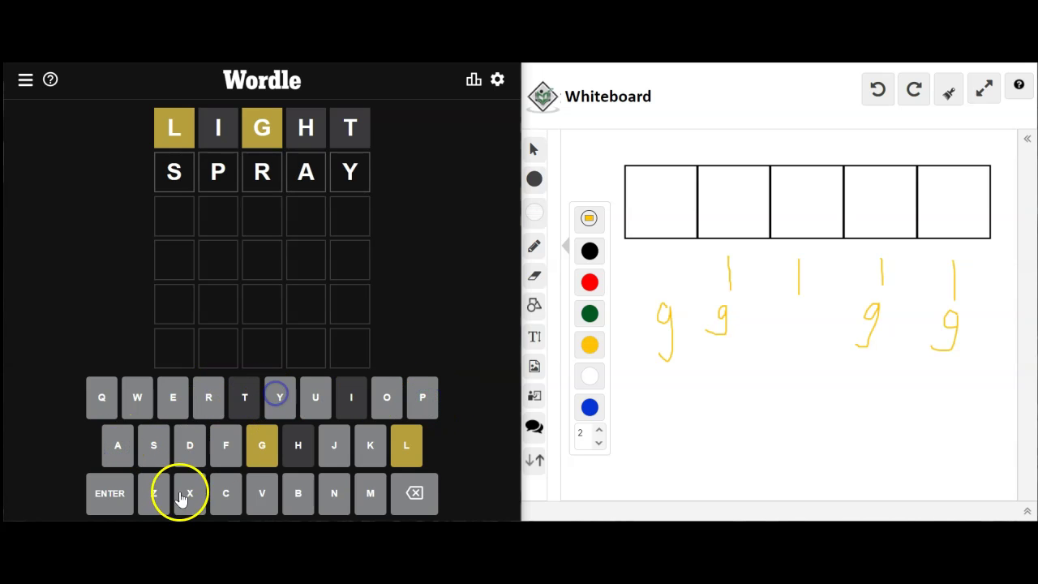
click(110, 493)
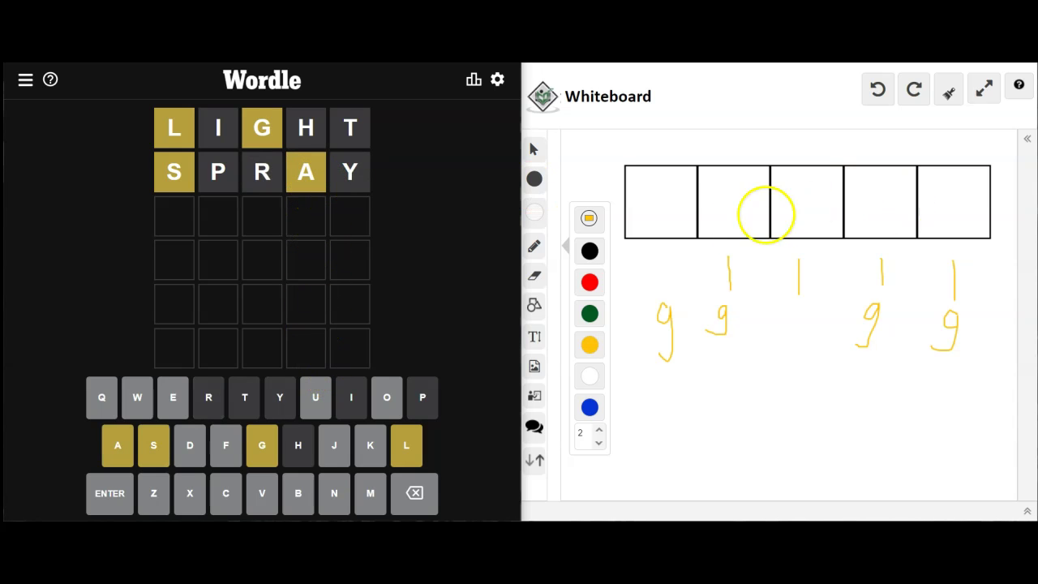
Pick yellow and write s marks under columns two through five
drag(664, 309, 671, 323)
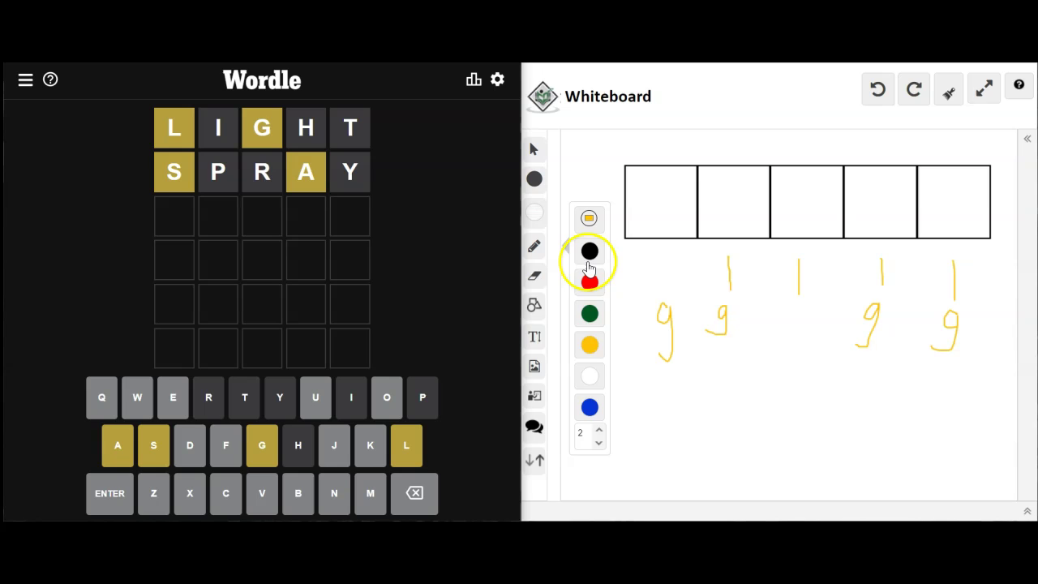
click(590, 344)
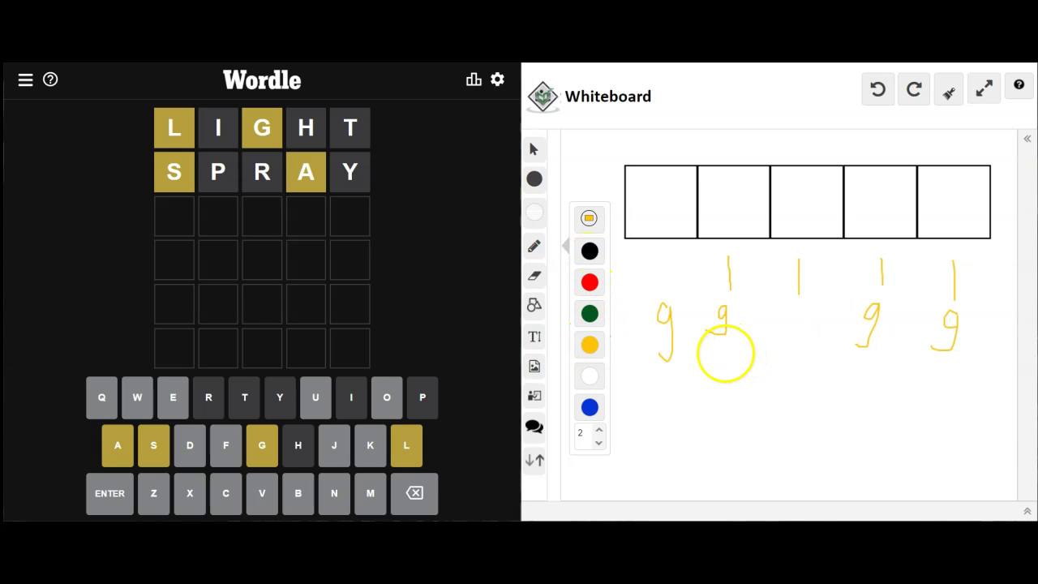
drag(712, 383, 722, 381)
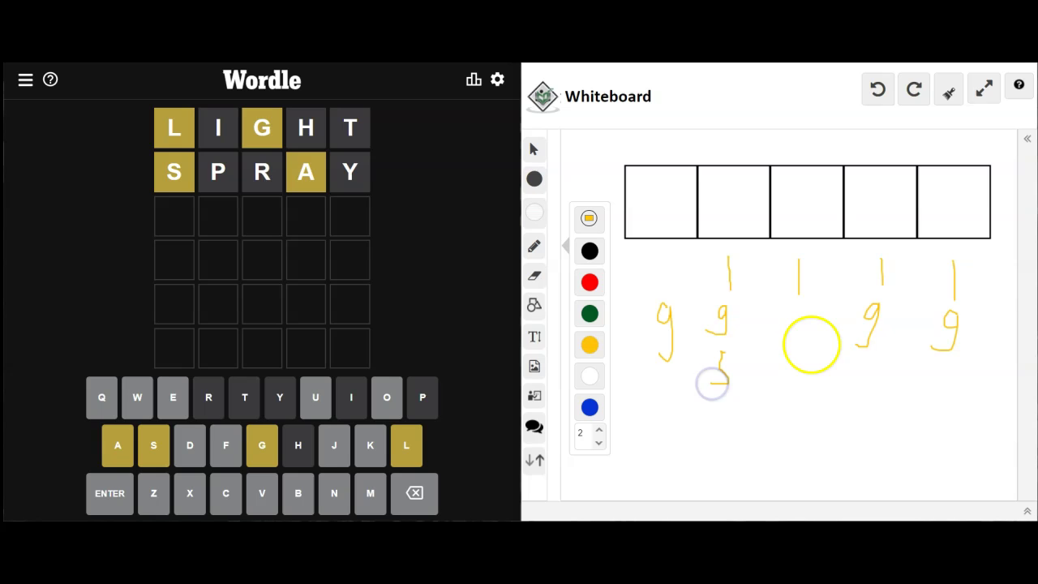
mouse_move(795, 350)
mouse_down()
mouse_move(782, 354)
mouse_move(799, 375)
mouse_up()
drag(867, 361, 870, 381)
mouse_move(945, 365)
mouse_down()
mouse_move(933, 368)
mouse_move(949, 381)
mouse_up()
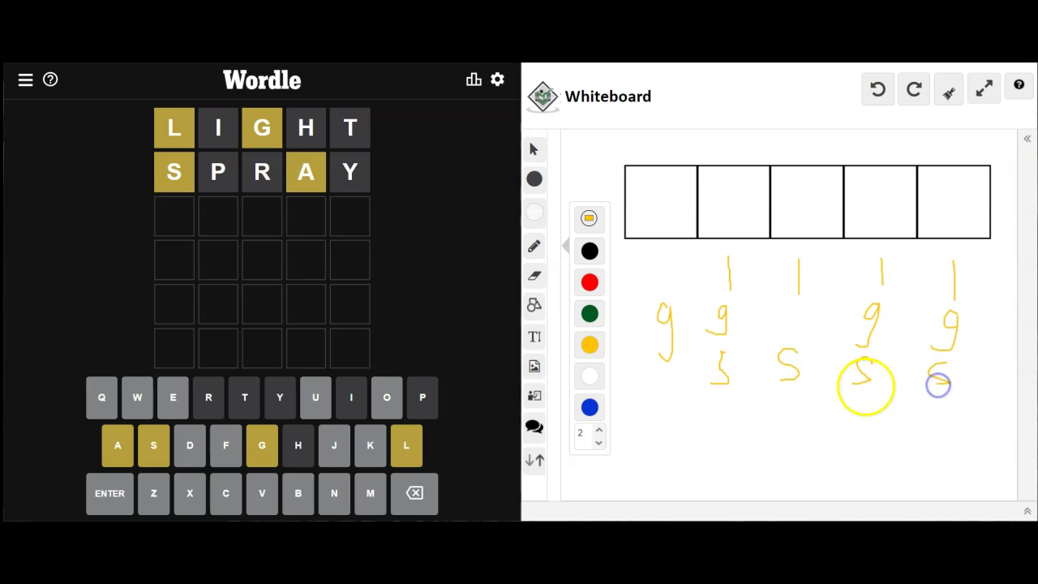
Write yellow a marks under every column except four, after briefly selecting red
click(589, 283)
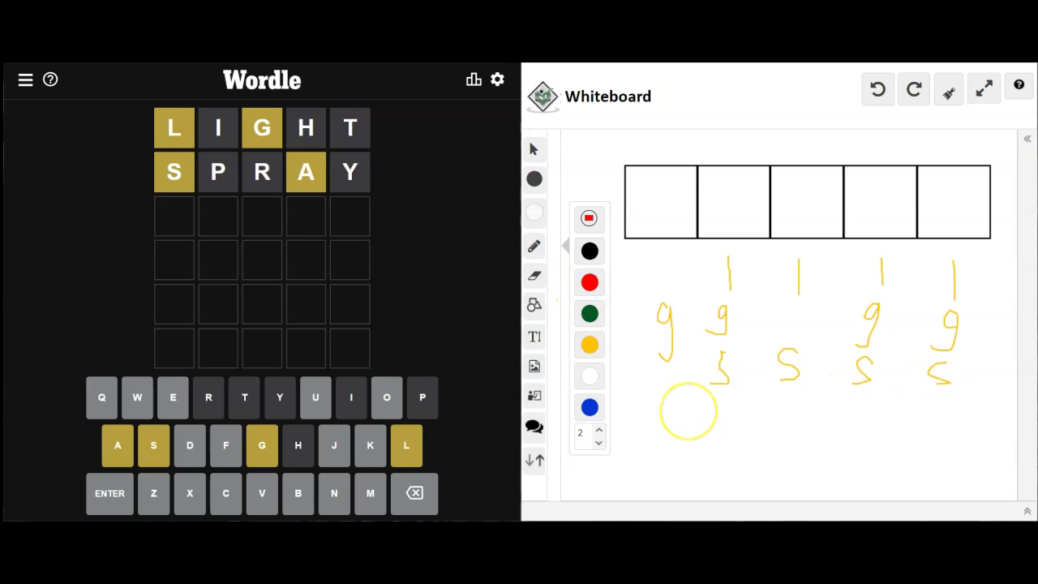
click(590, 345)
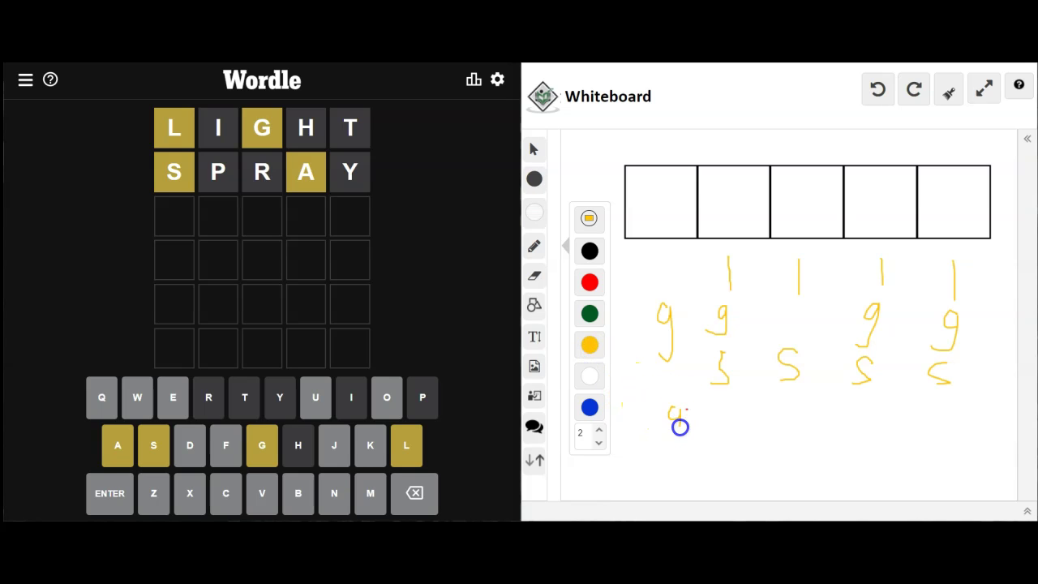
click(725, 410)
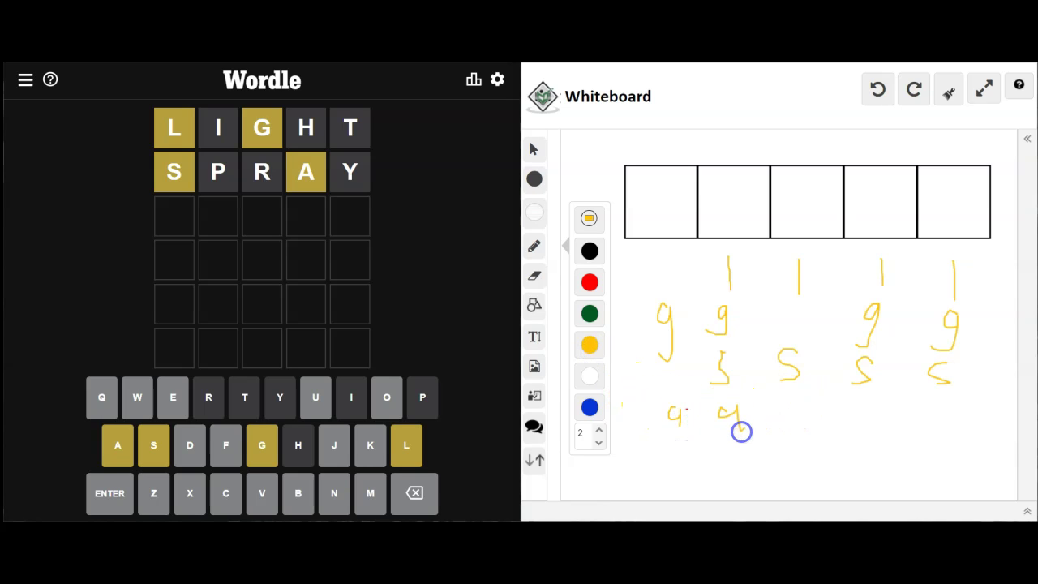
drag(788, 412, 783, 428)
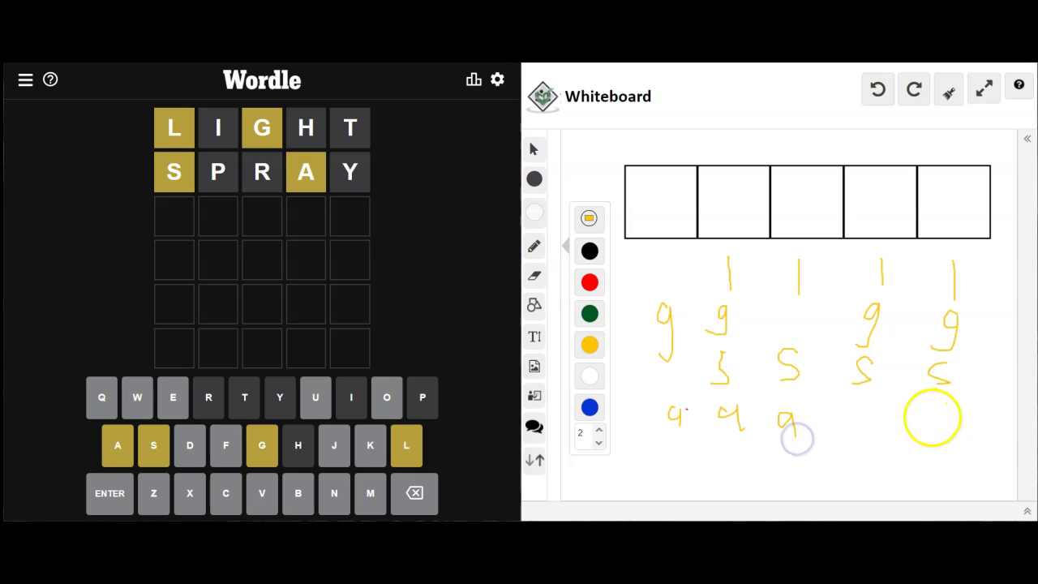
drag(959, 432, 962, 438)
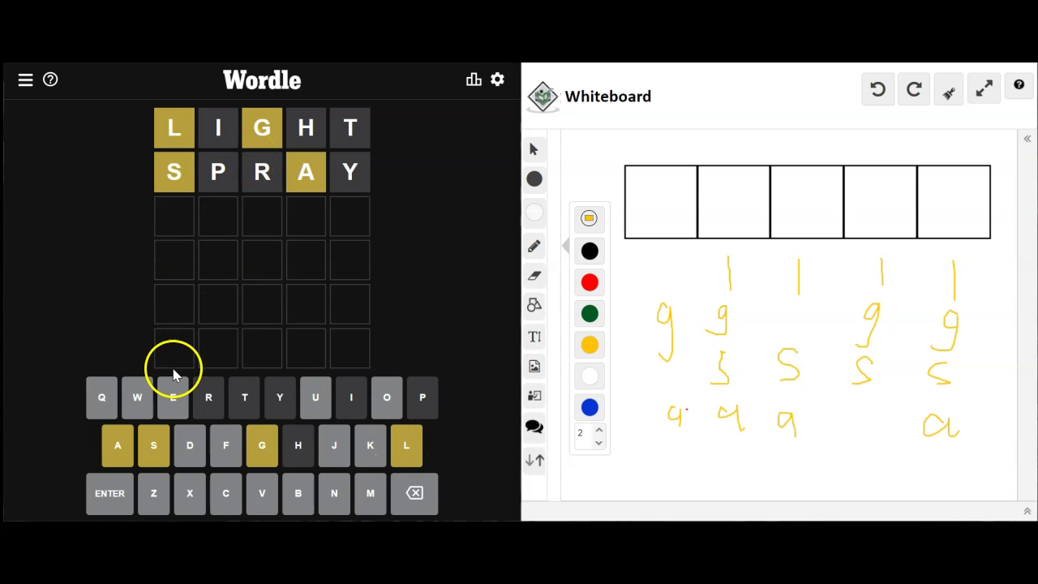
Enter GLASS as the third guess and get five green tiles
click(268, 454)
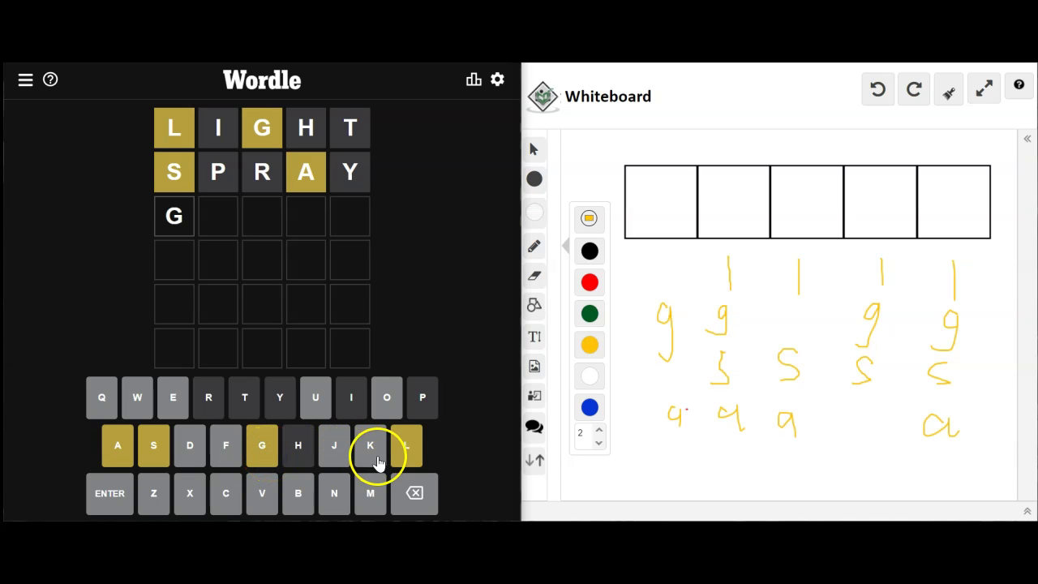
click(407, 445)
click(108, 445)
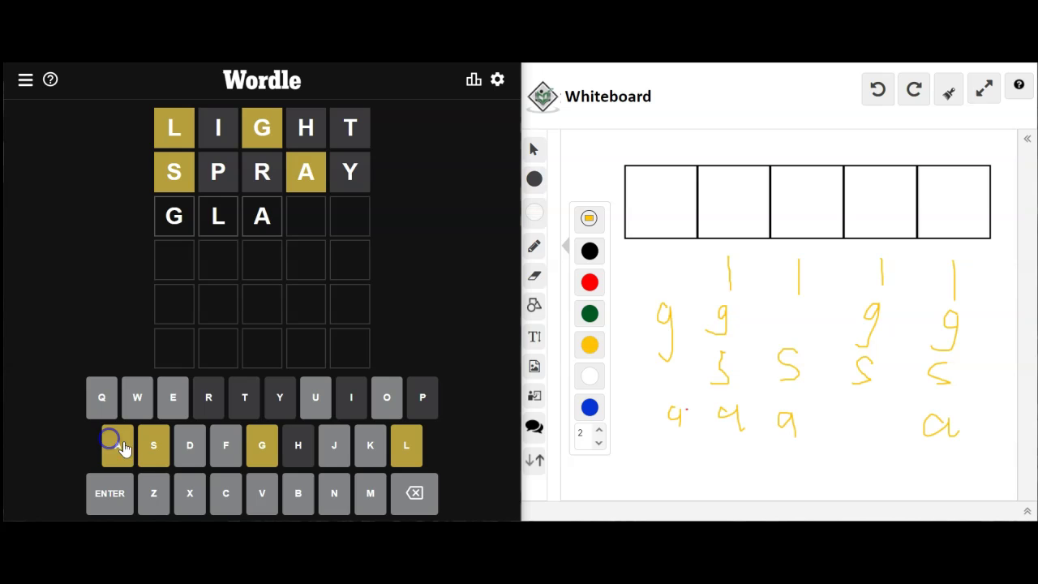
click(153, 446)
click(110, 494)
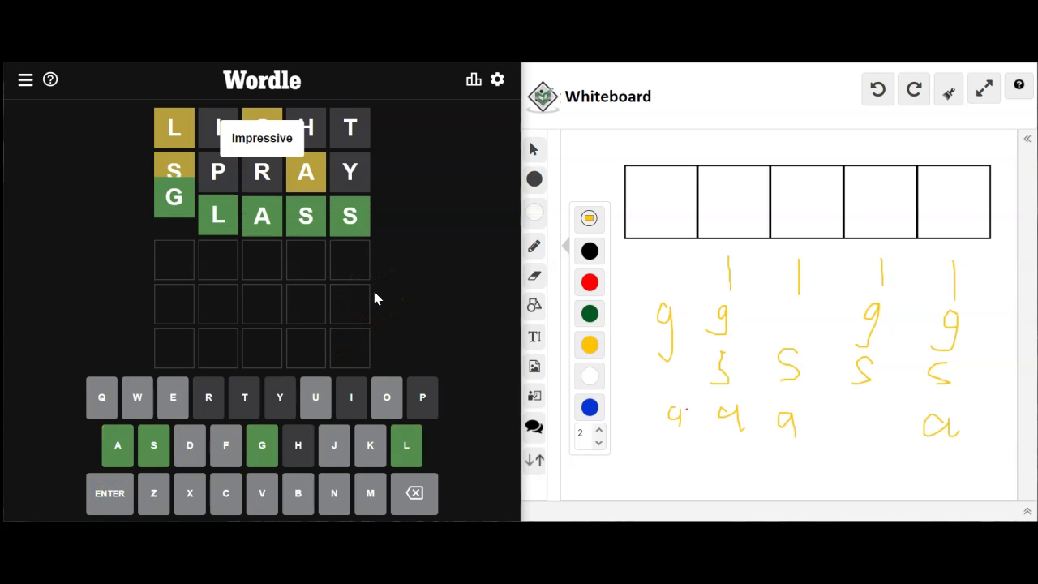
Pick green and write g, l, a, s, s into the five boxes
click(590, 315)
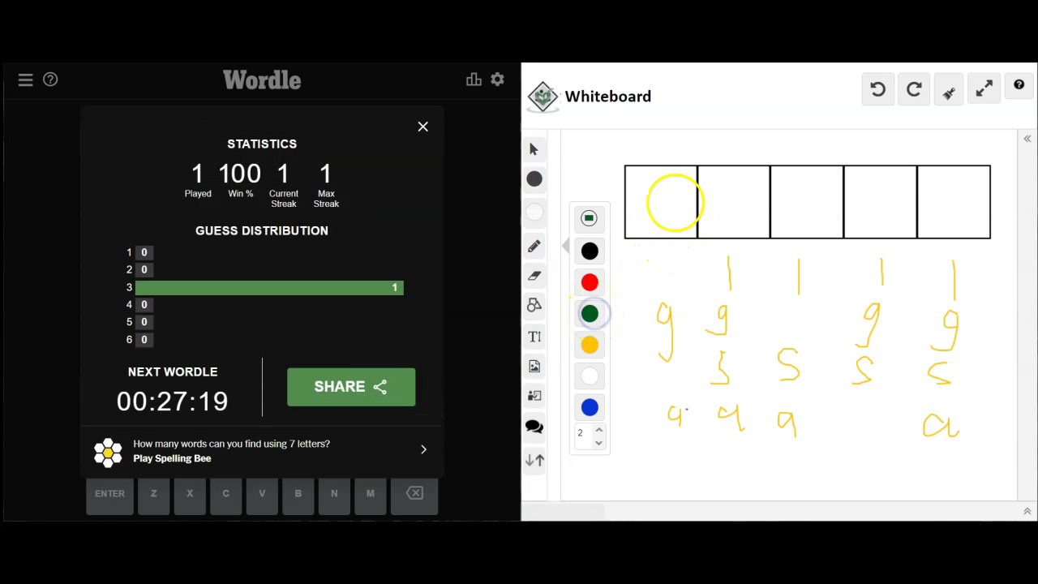
mouse_move(654, 191)
mouse_down()
mouse_move(665, 194)
mouse_move(654, 227)
mouse_up()
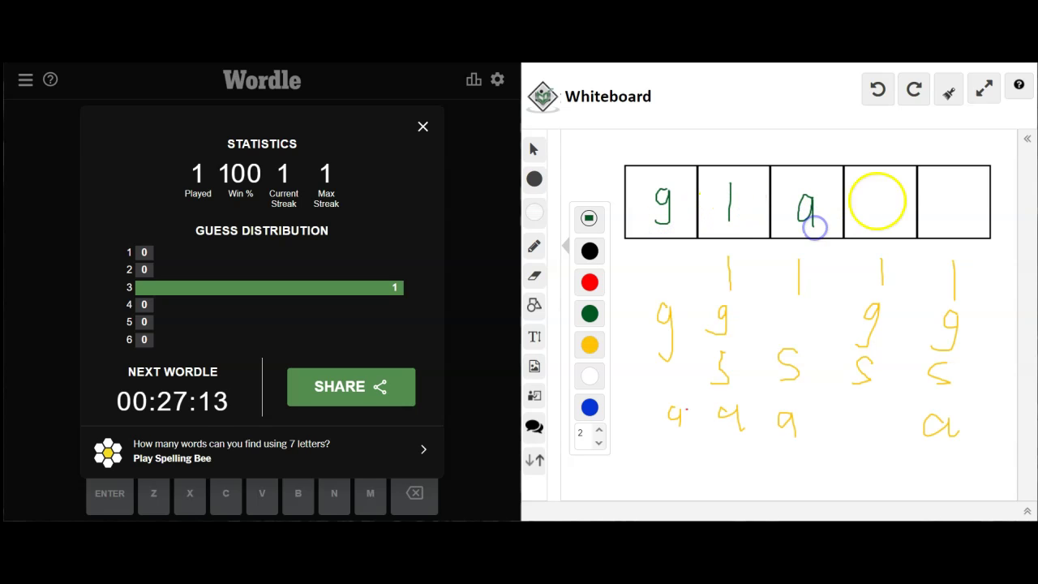
drag(883, 211, 870, 223)
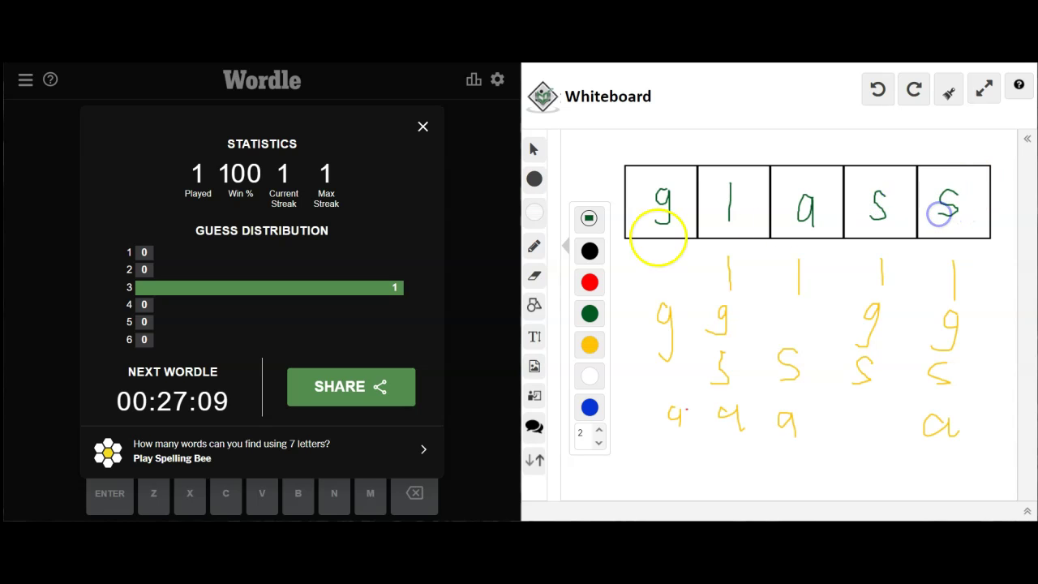
Dismiss the Statistics popup to reveal the solved GLASS board
click(422, 127)
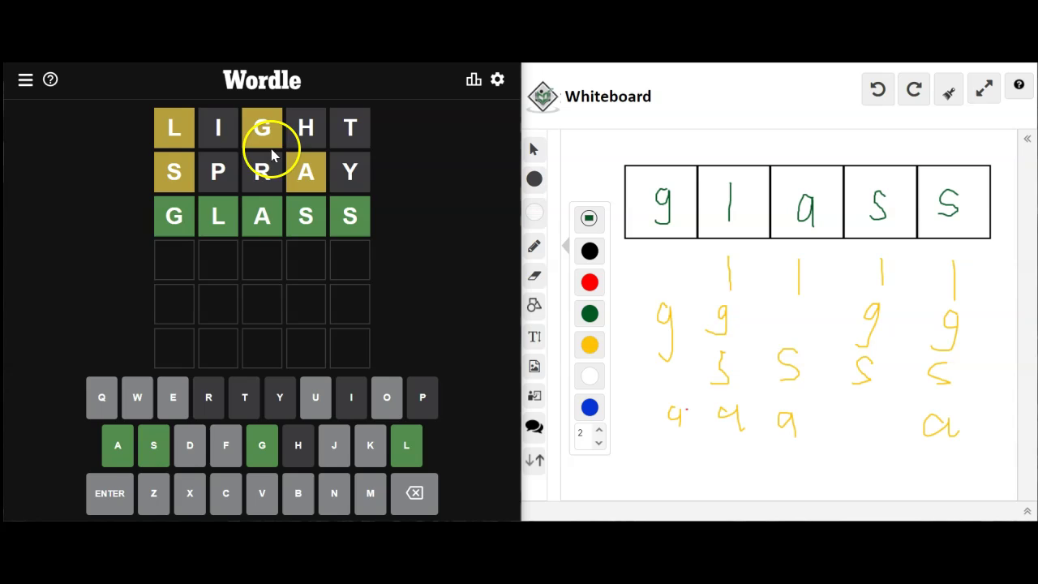